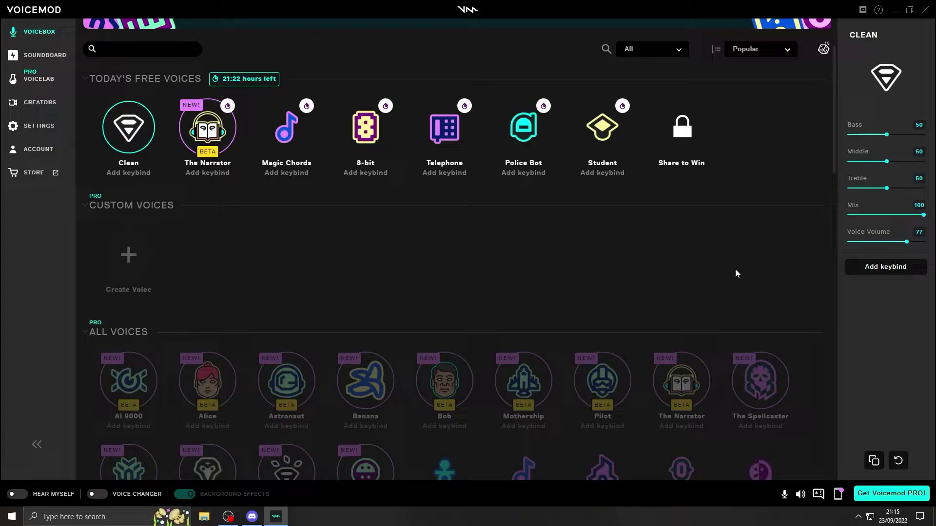
Look through the Audio, General and Keybinds settings, and refresh the list of audio input devices
left_click(33, 129)
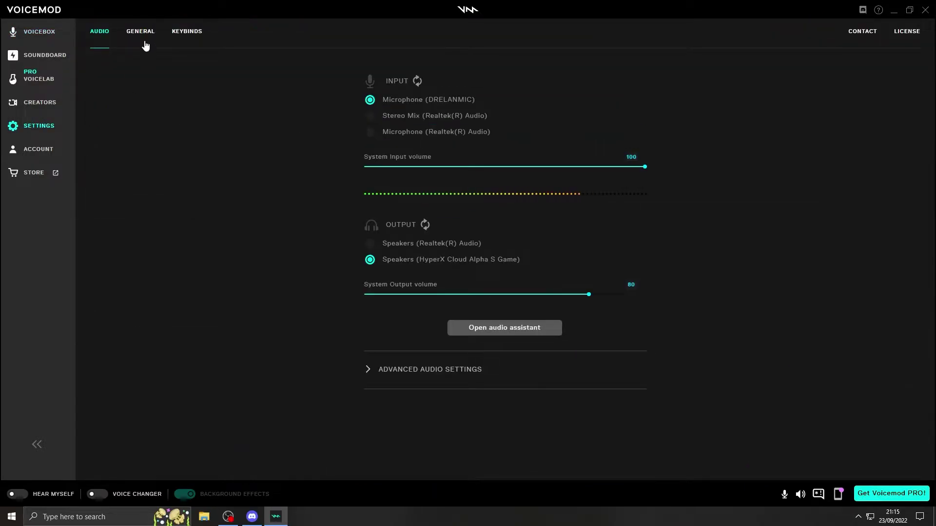
left_click(138, 32)
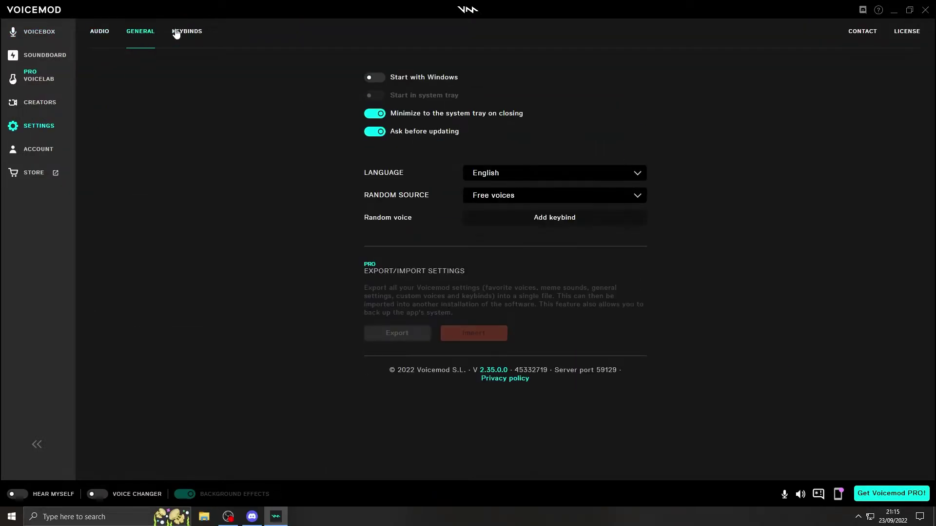
left_click(179, 32)
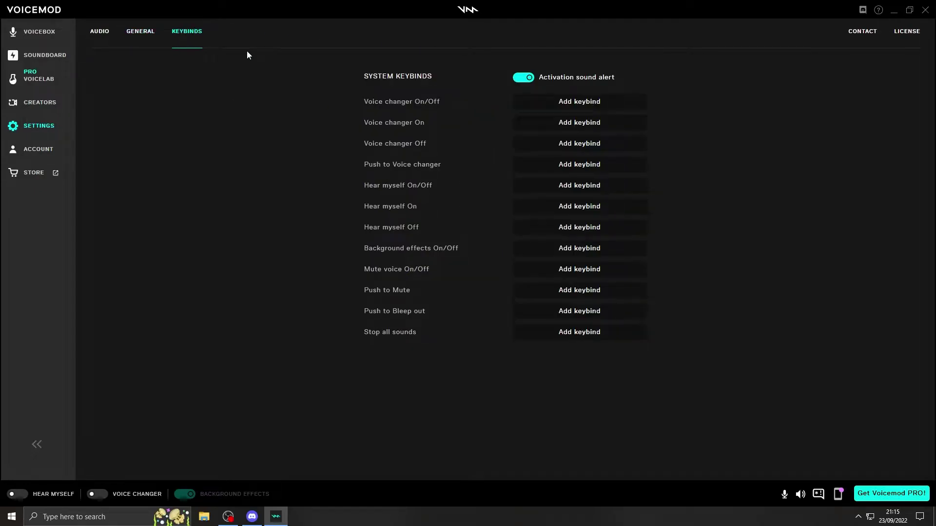
left_click(136, 35)
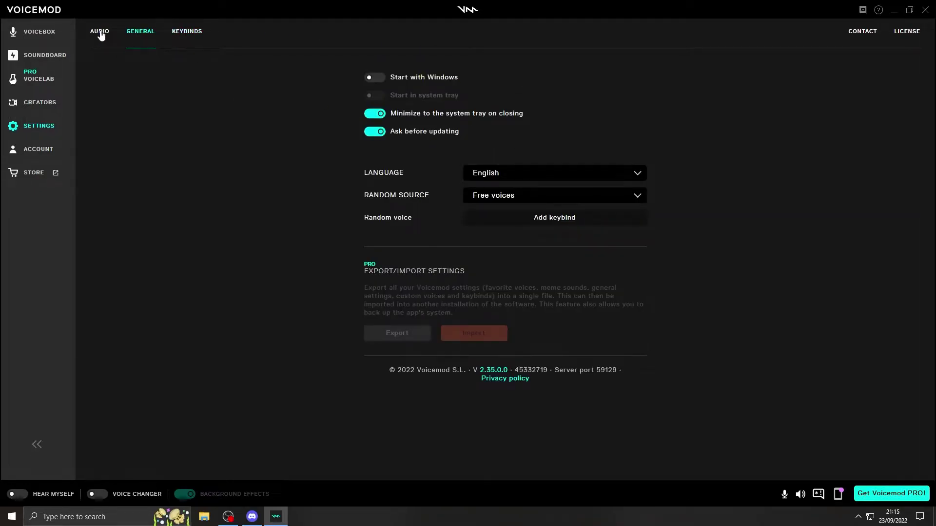
left_click(101, 36)
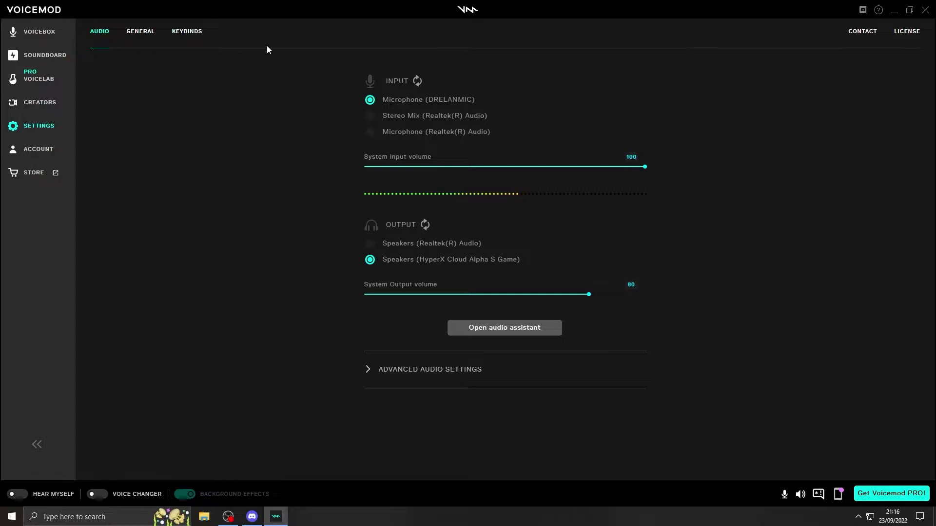
left_click(418, 82)
Choose the Magic Chords voice in Voicebox and set its Voice Volume to 85
left_click(47, 32)
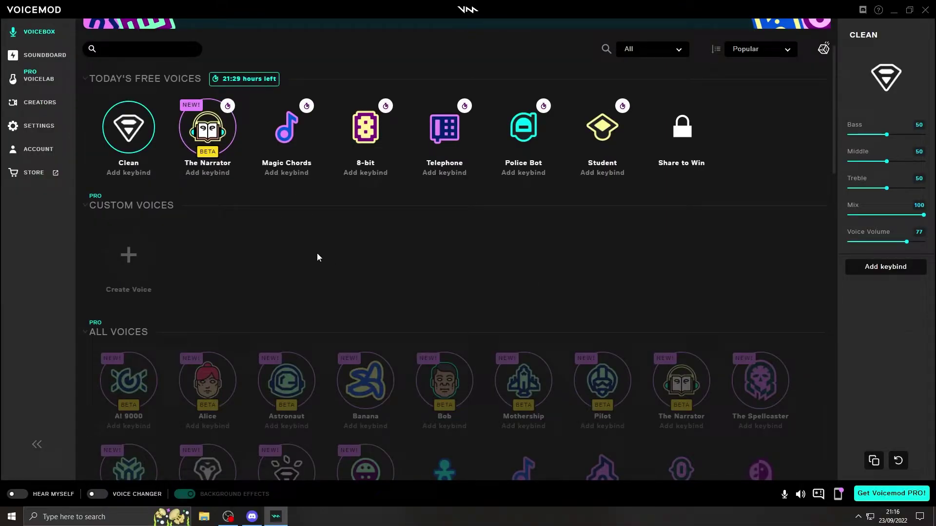
left_click(291, 166)
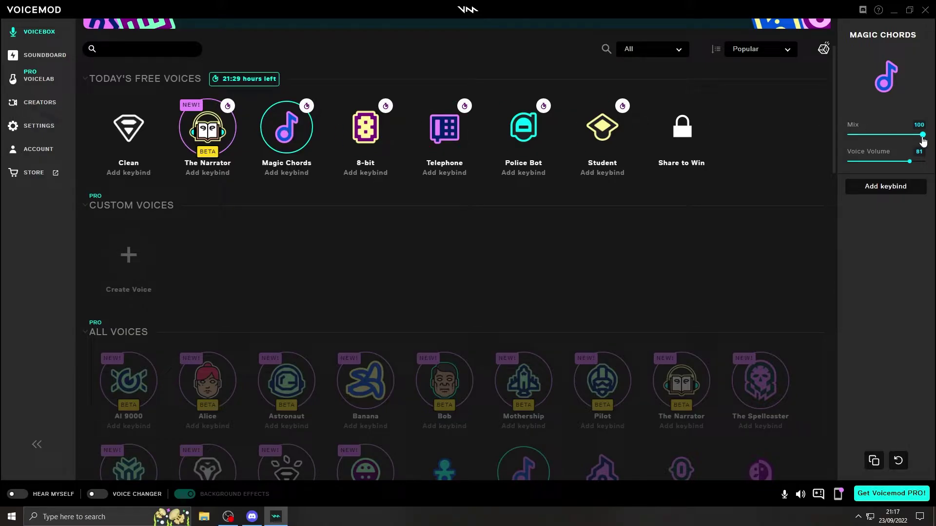
left_click_drag(910, 162, 912, 162)
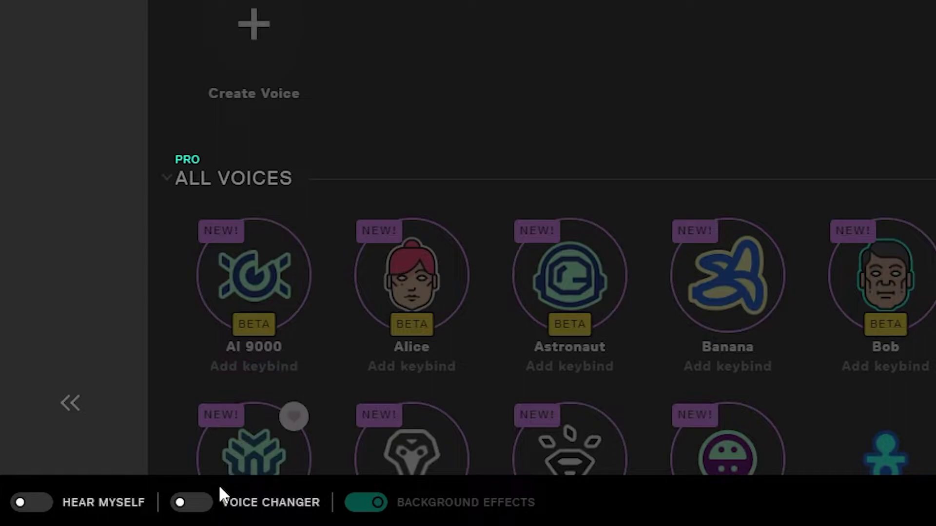
Enable the voice changer, and switch Hear Myself on and back off to monitor the voice
left_click(203, 506)
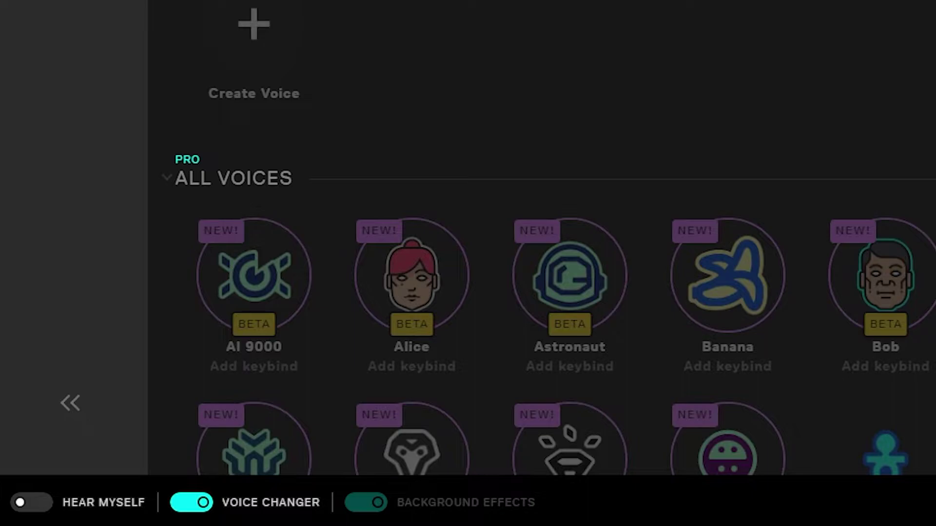
left_click(42, 505)
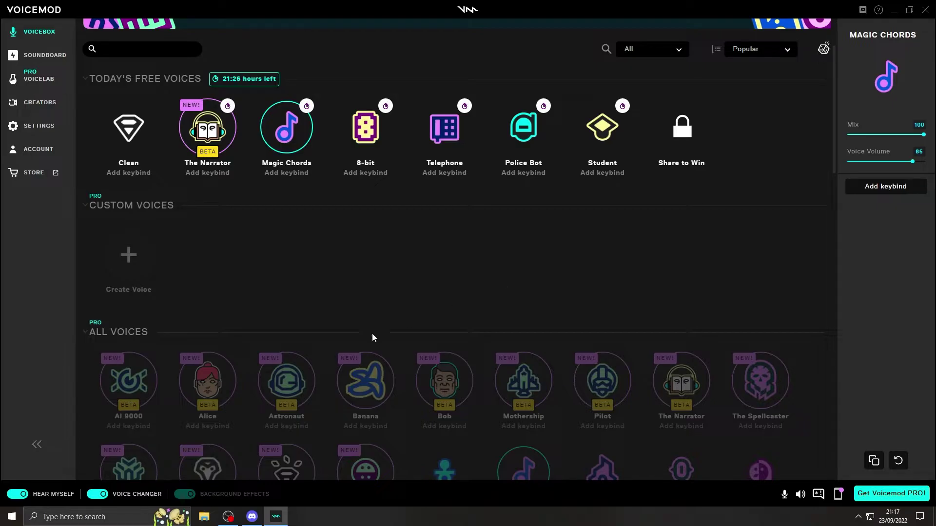
left_click(18, 495)
Try the microphone mute toggle and view the voice, soundboard and general volume levels
left_click(784, 496)
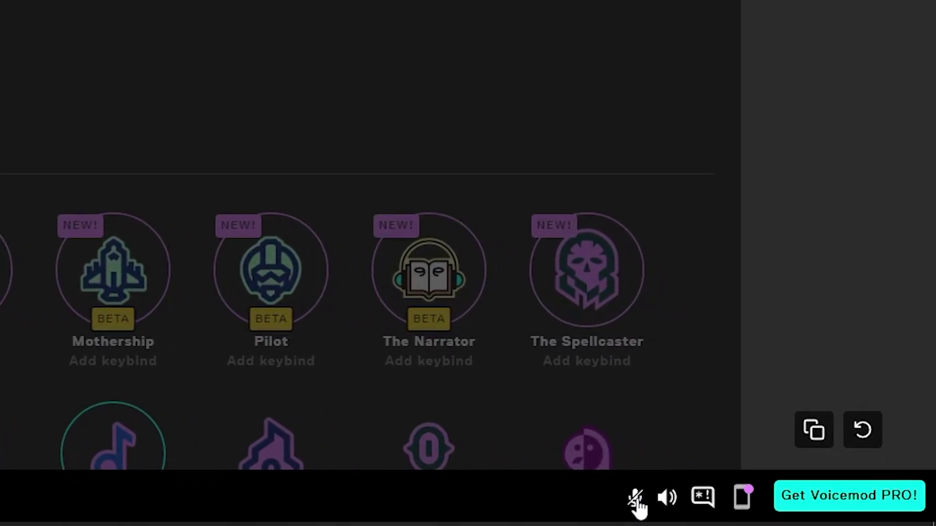
left_click(636, 502)
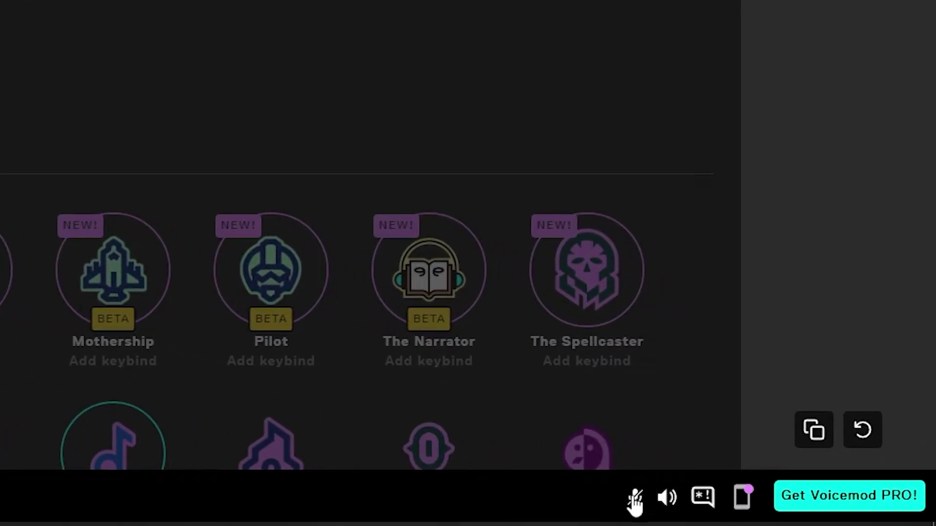
left_click(670, 501)
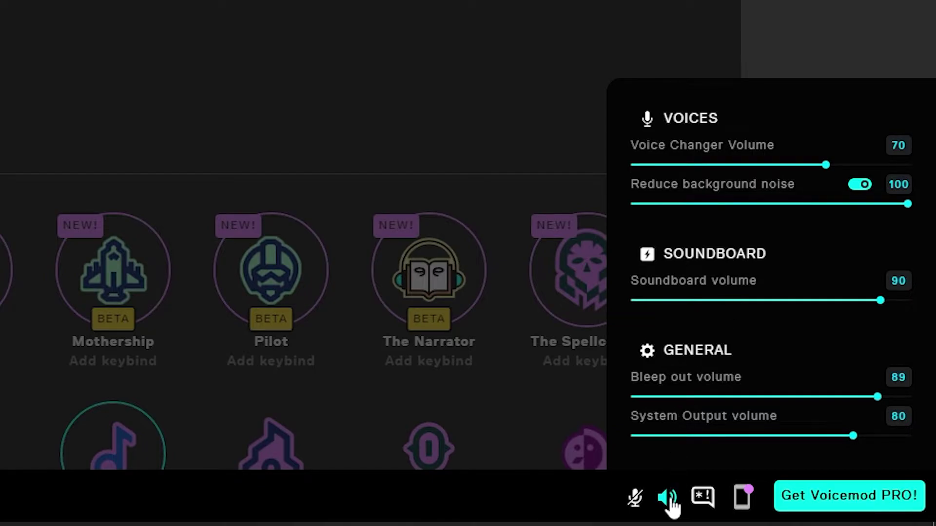
left_click(338, 26)
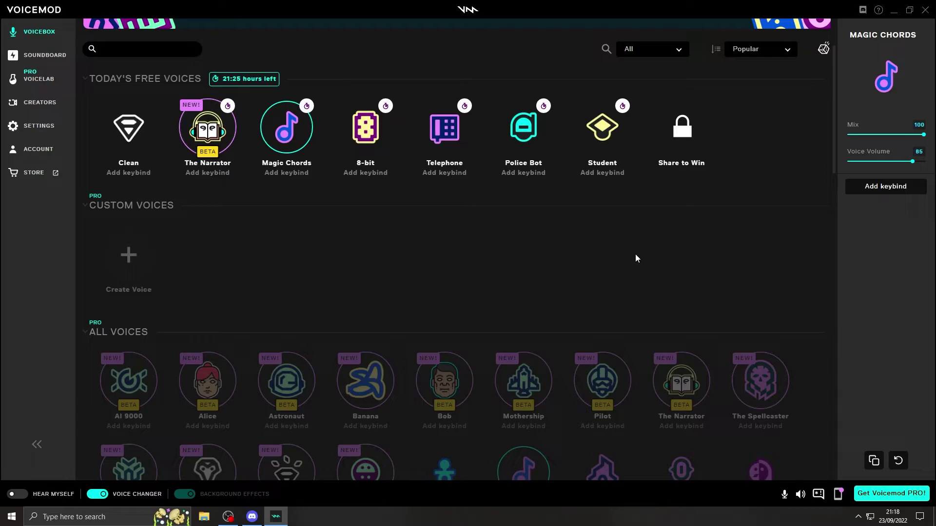
Switch to Discord and set its voice input device to the Voicemod virtual microphone in the Voice & Video settings
key("alt+Tab")
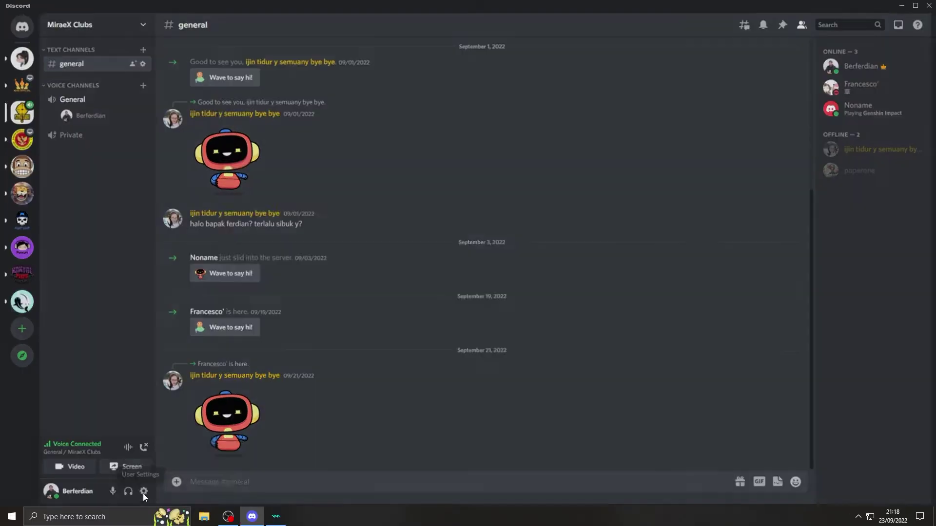
left_click(248, 470)
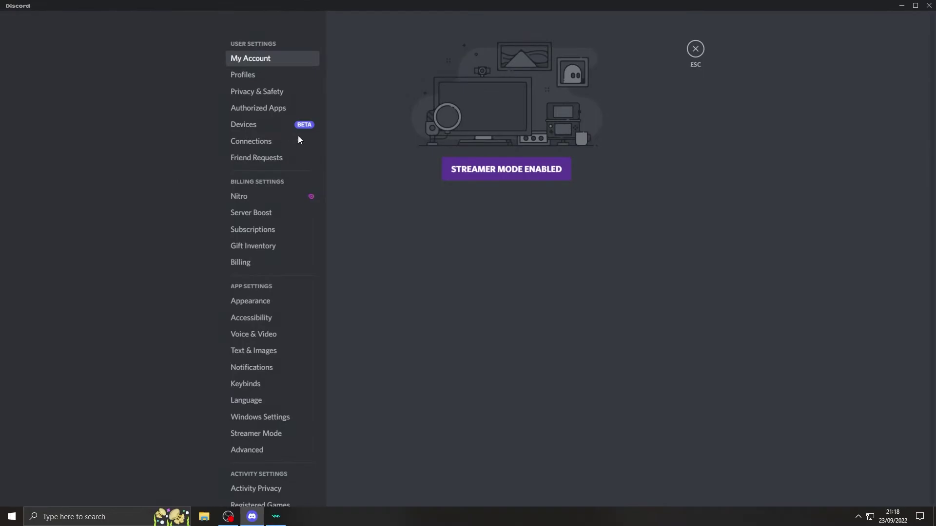
left_click(267, 337)
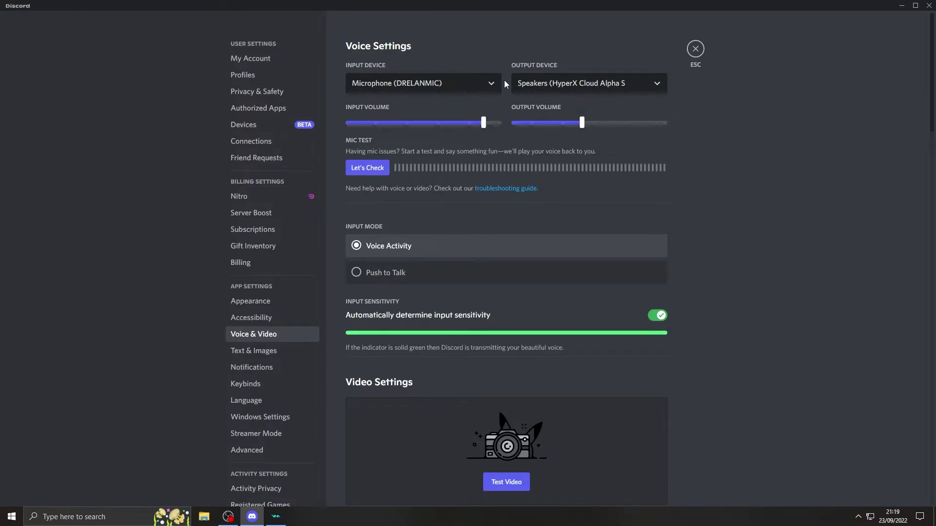
left_click(487, 84)
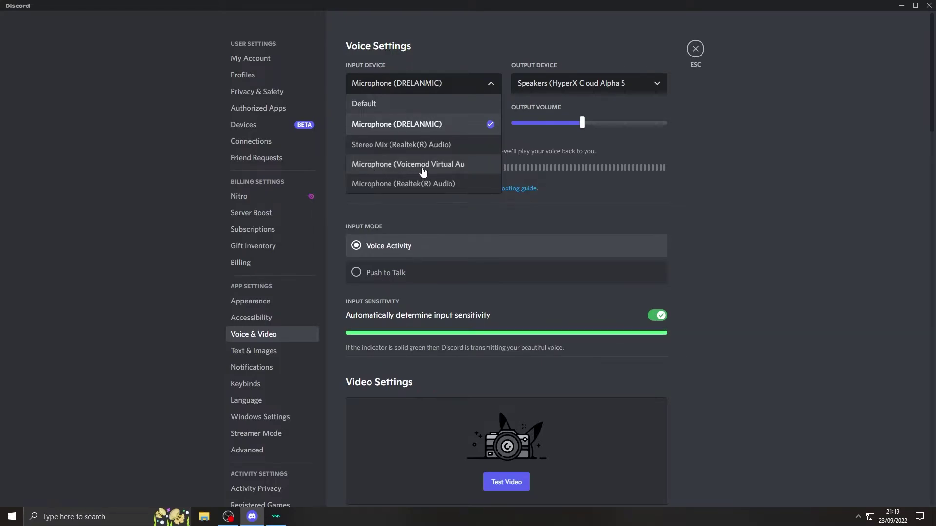
left_click(456, 166)
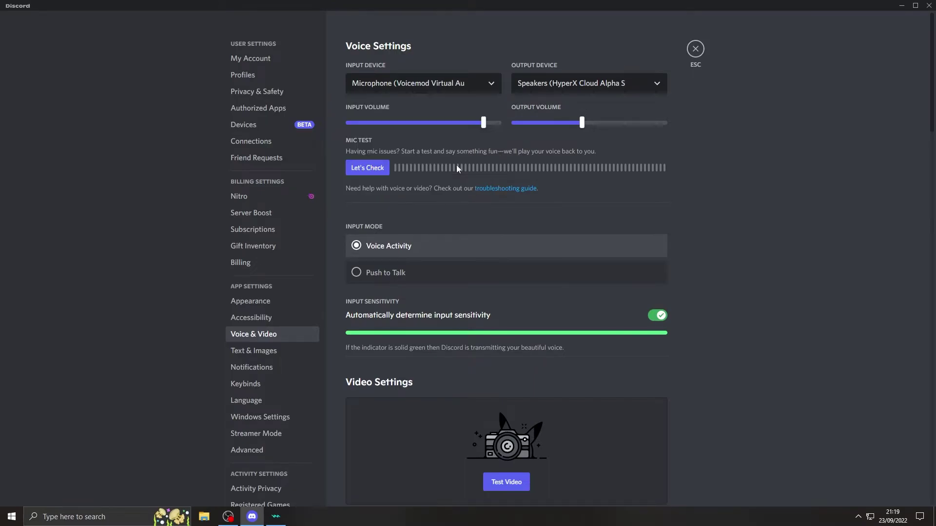
Select Speakers (HyperX Cloud Alpha S) as the output device and run the mic test
left_click(596, 84)
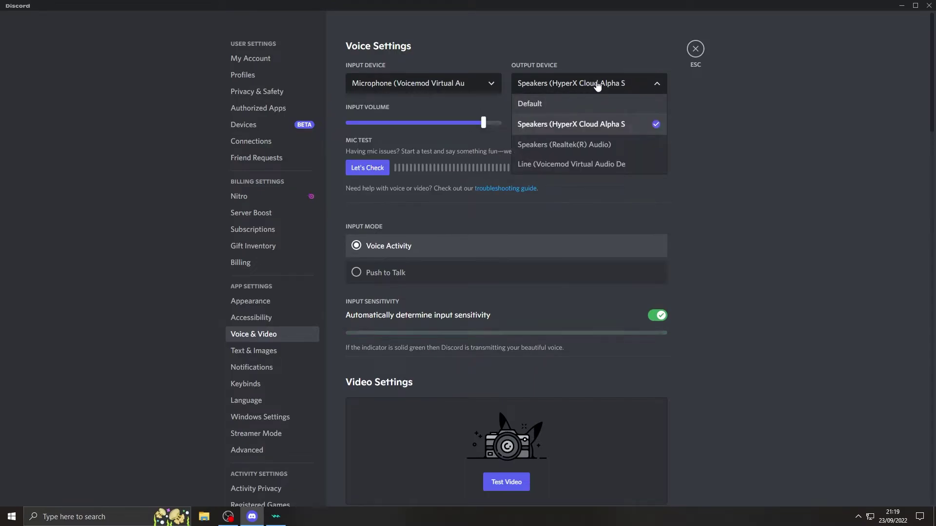
left_click(600, 127)
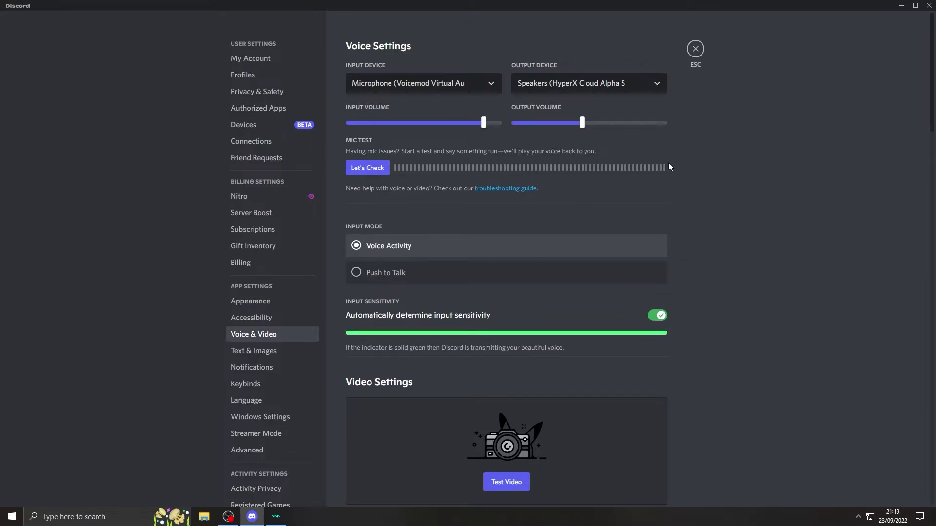
left_click(374, 172)
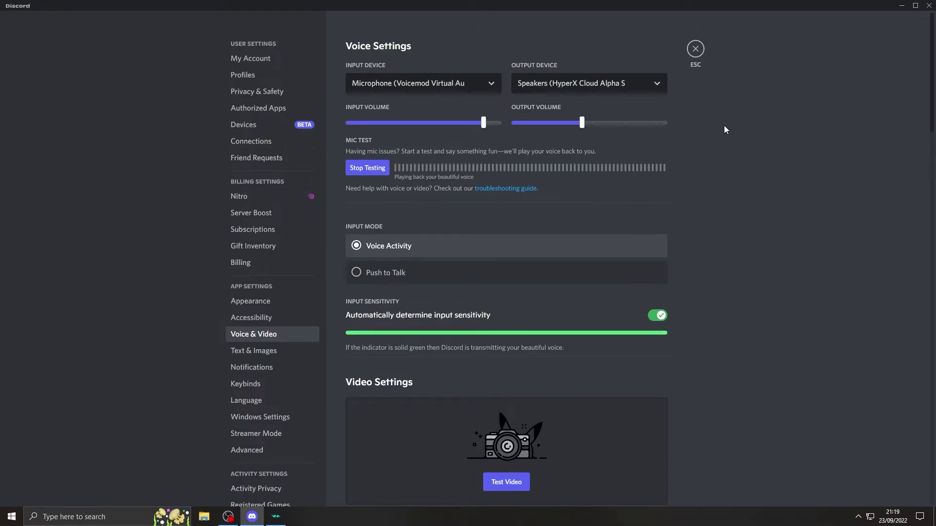
Turn automatic input sensitivity off and back on
scroll(791, 249, "down", 4)
scroll(693, 242, "up", 2)
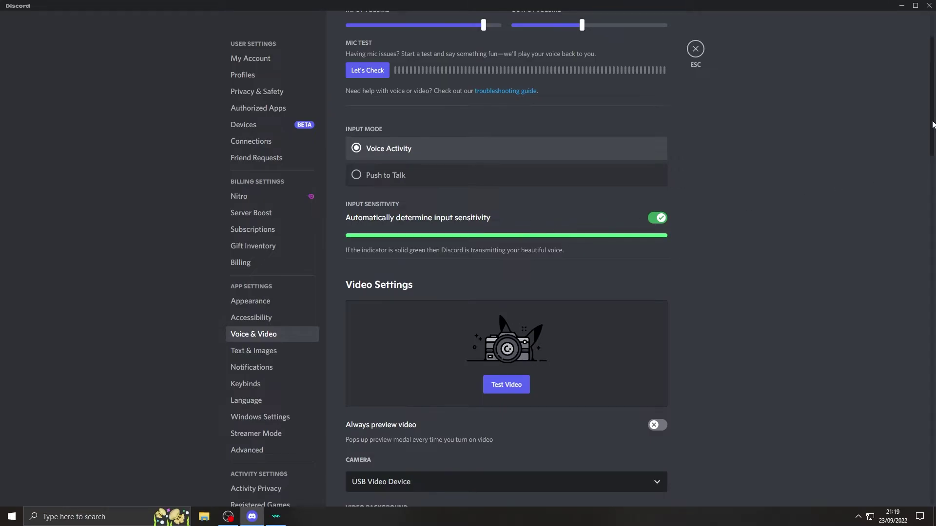
left_click(661, 223)
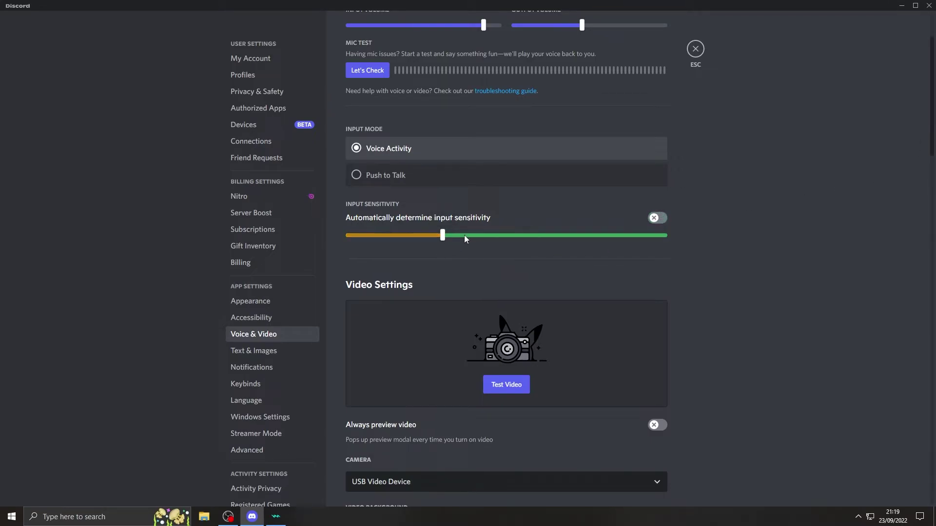
left_click(661, 222)
Review the codec, voice processing, noise suppression and gain control options, and close Discord's settings
left_click_drag(932, 146, 924, 333)
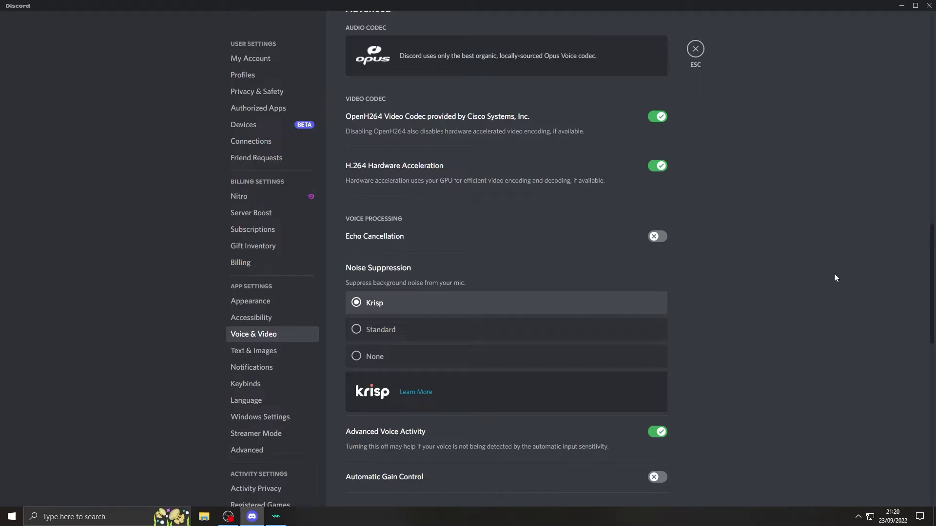
scroll(837, 281, "down", 4)
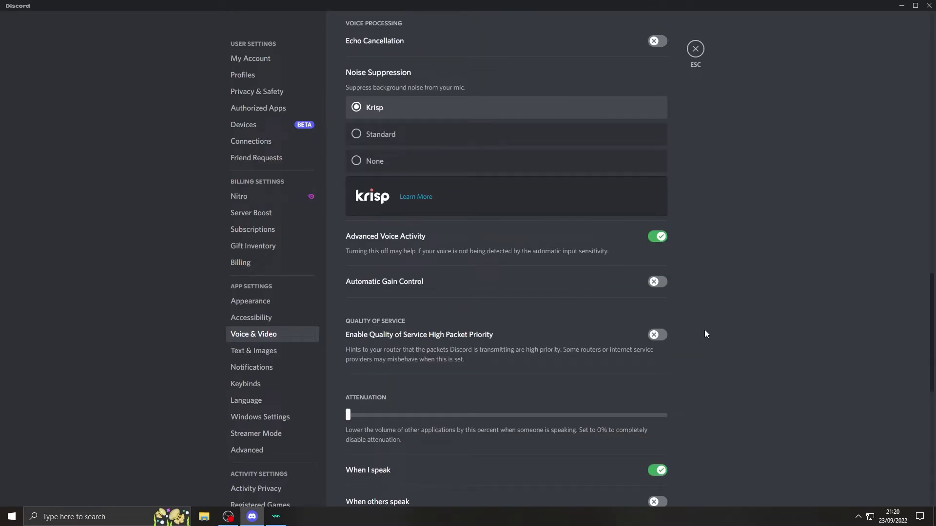
scroll(820, 324, "up", 3)
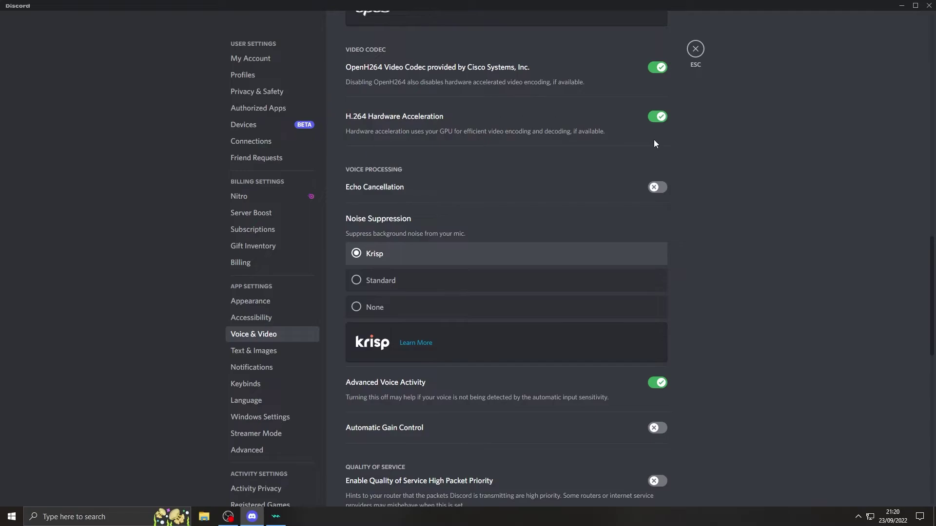
scroll(767, 268, "up", 15)
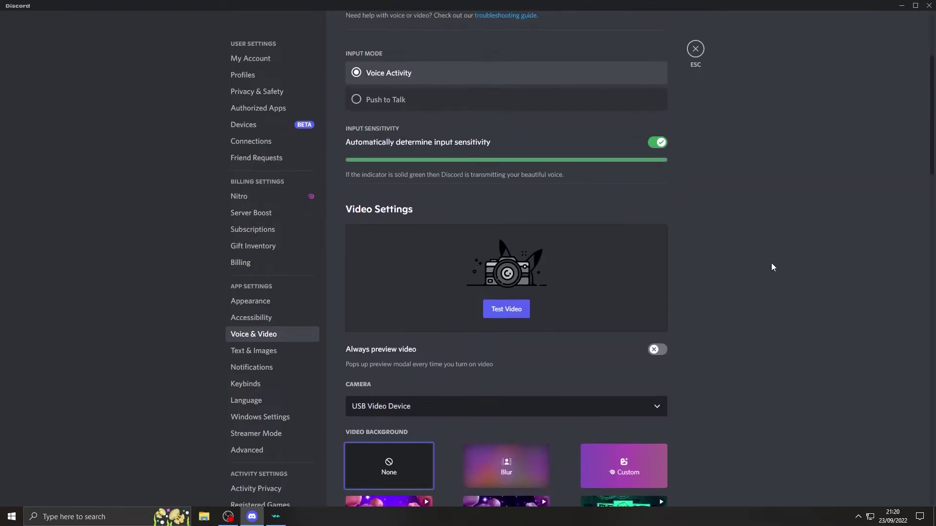
scroll(805, 279, "up", 4)
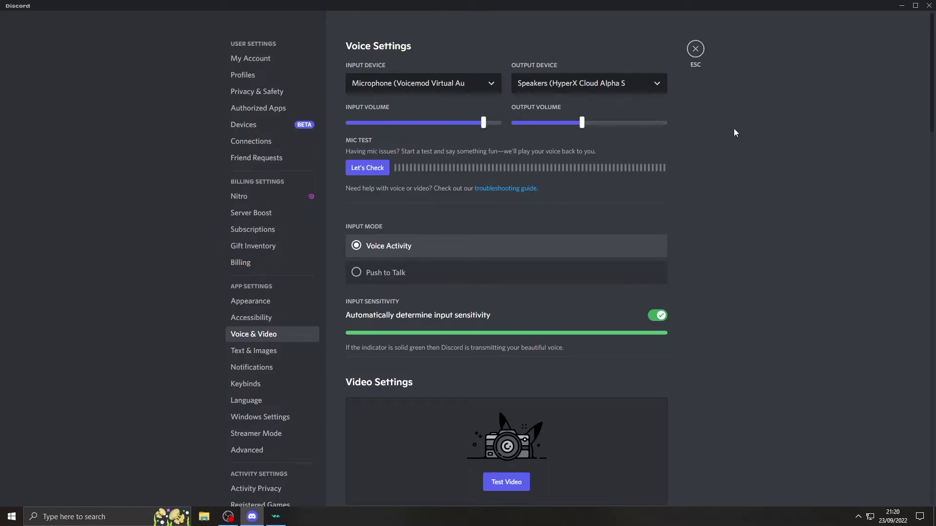
key("Escape")
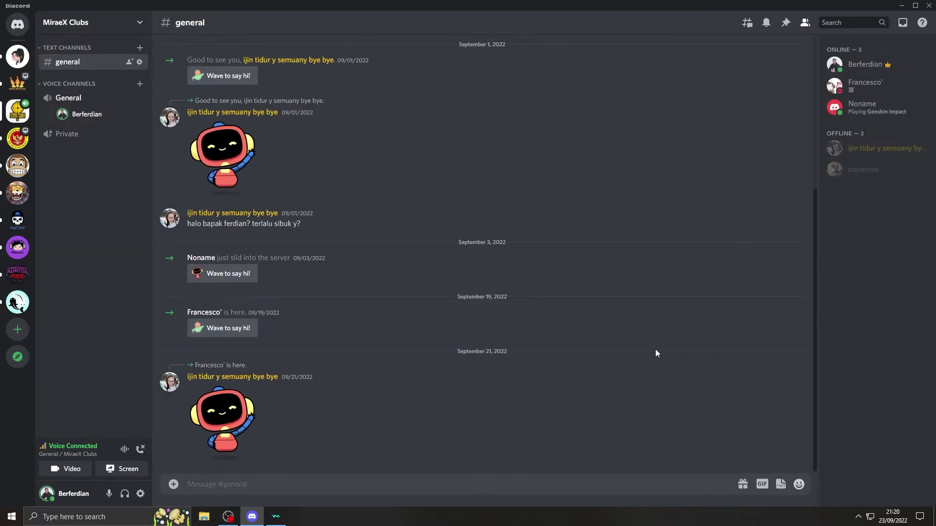
Switch to OBS and set the Mic/Aux source's device to Microphone (Voicemod Virtual Audio Device (WDM))
key("alt+Tab")
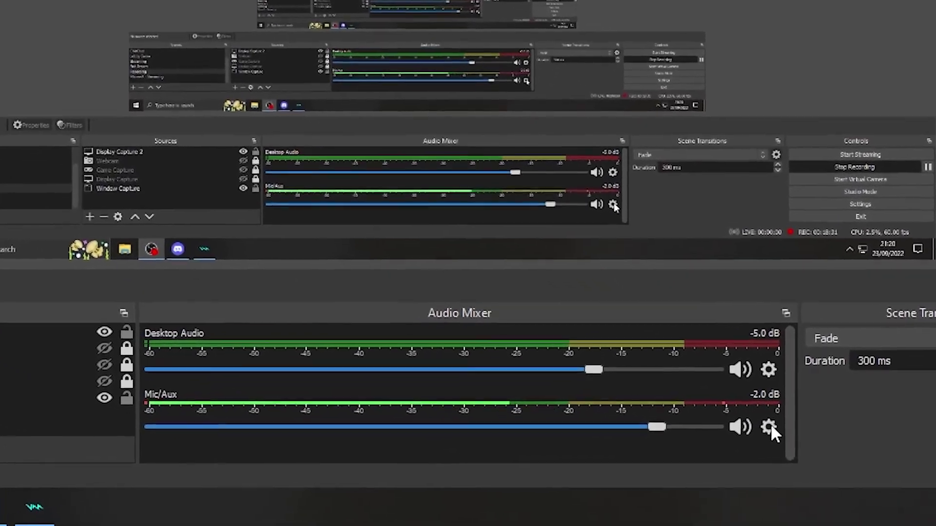
left_click(753, 433)
left_click(696, 444)
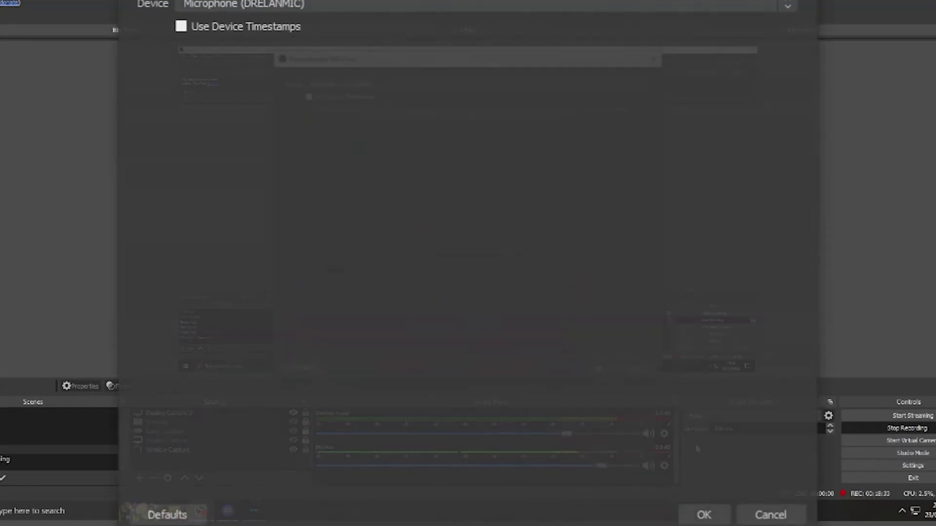
left_click(296, 59)
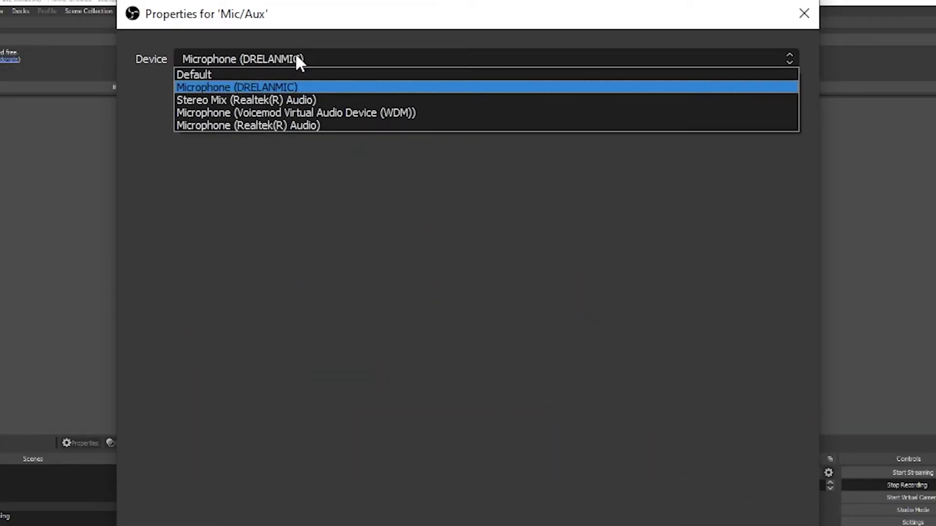
left_click(320, 114)
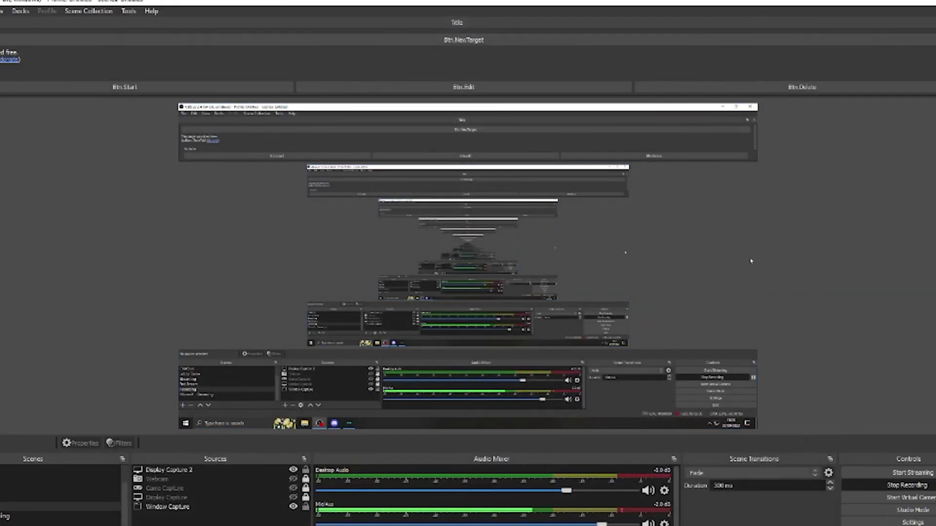